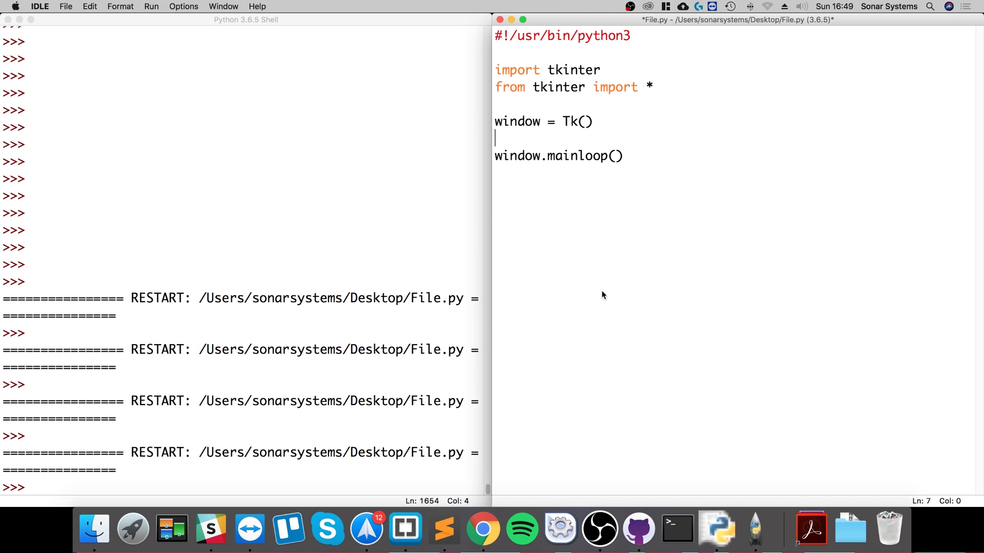
# Replace window.mainloop() with window.title("Master") below the window = Tk() line
pyautogui.tripleClick(568, 122)
pyautogui.moveTo(638, 163); pyautogui.dragTo(508, 157)
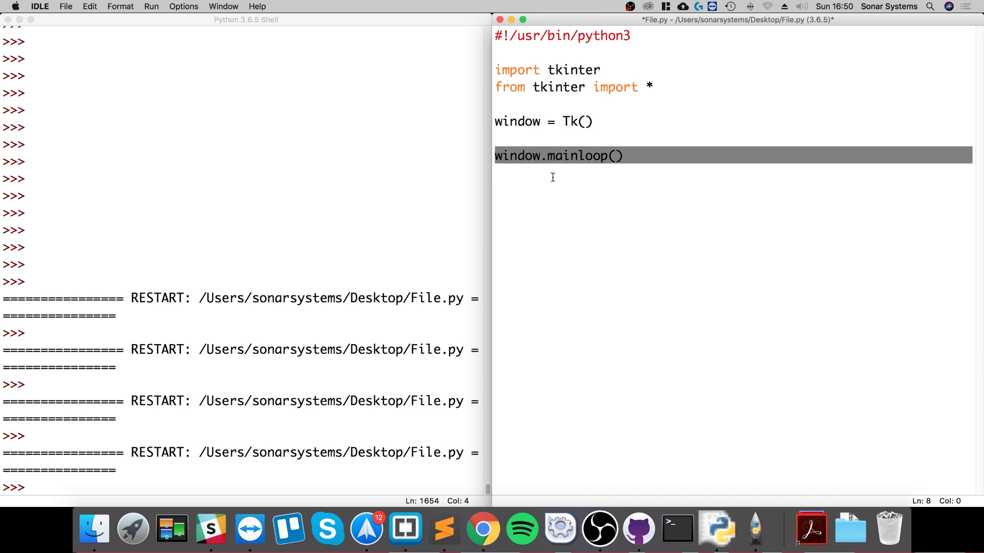
pyautogui.press('BackSpace')
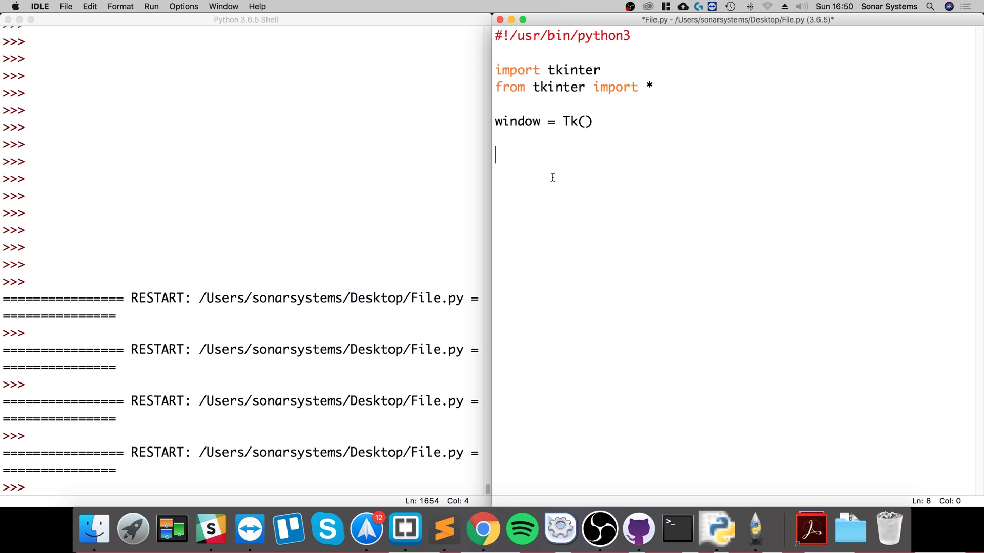
pyautogui.press('BackSpace')
pyautogui.write('window.')
pyautogui.write('title')
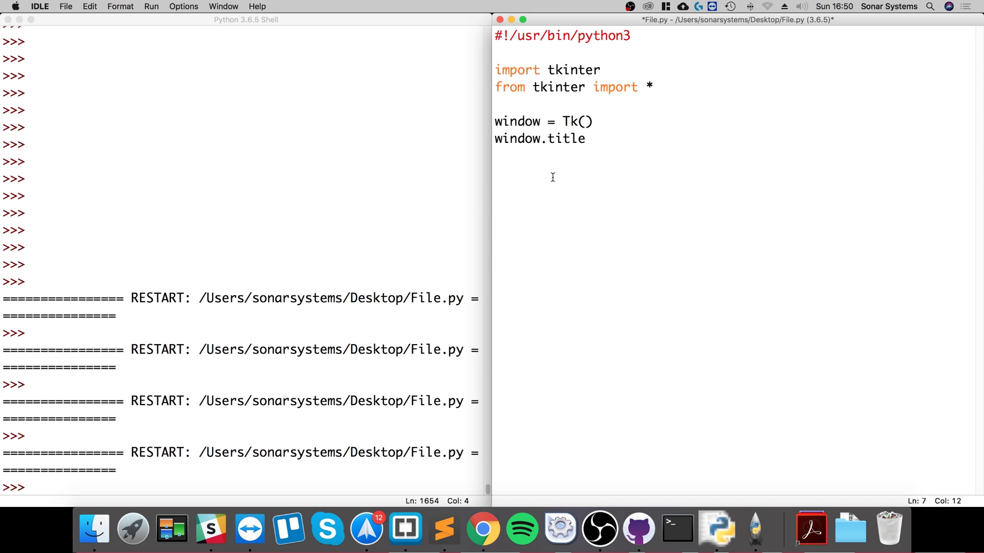
pyautogui.write('()')
pyautogui.press('Left')
pyautogui.write('"')
pyautogui.write('Master"')
pyautogui.press('Right')
pyautogui.press('Return')
pyautogui.press('Return')
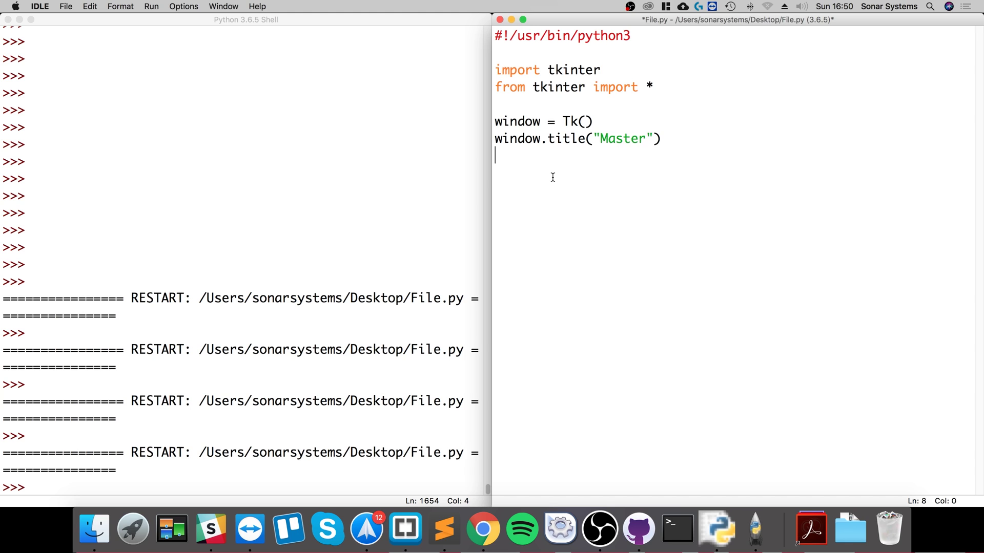
pyautogui.write('topL')
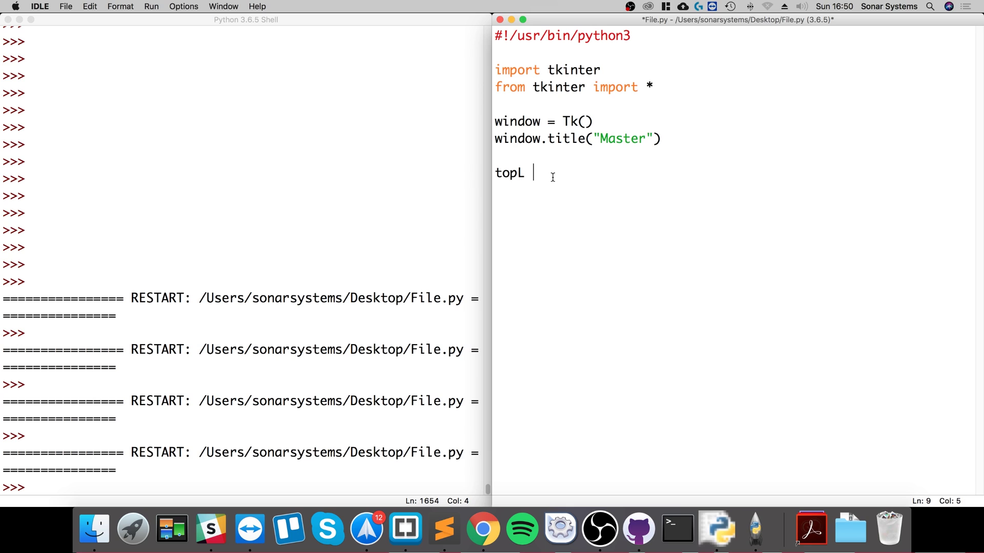
pyautogui.write(' = Toplev')
pyautogui.write('el()')
# Add topL = Toplevel() and topL.title("Child"), fixing the typos
pyautogui.press('Return')
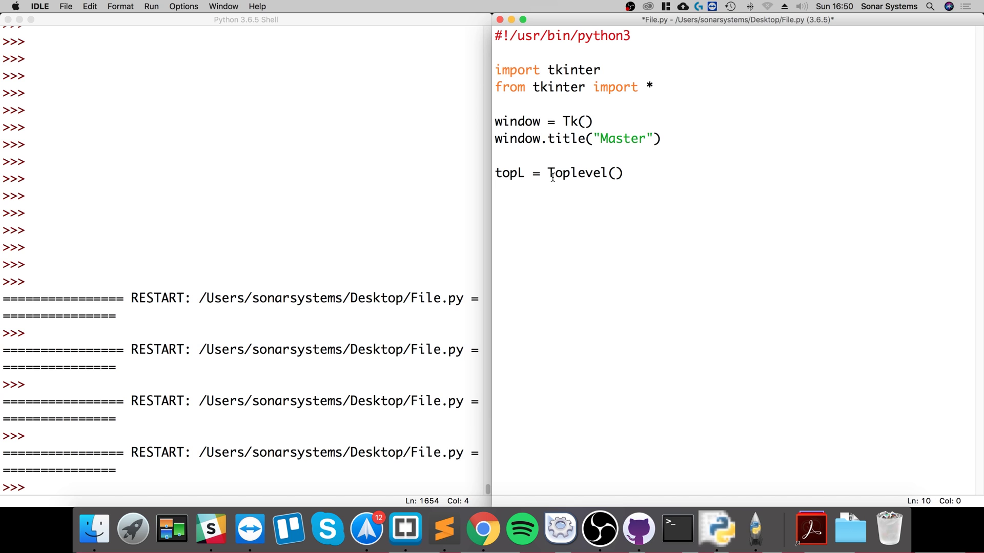
pyautogui.write('topL.title')
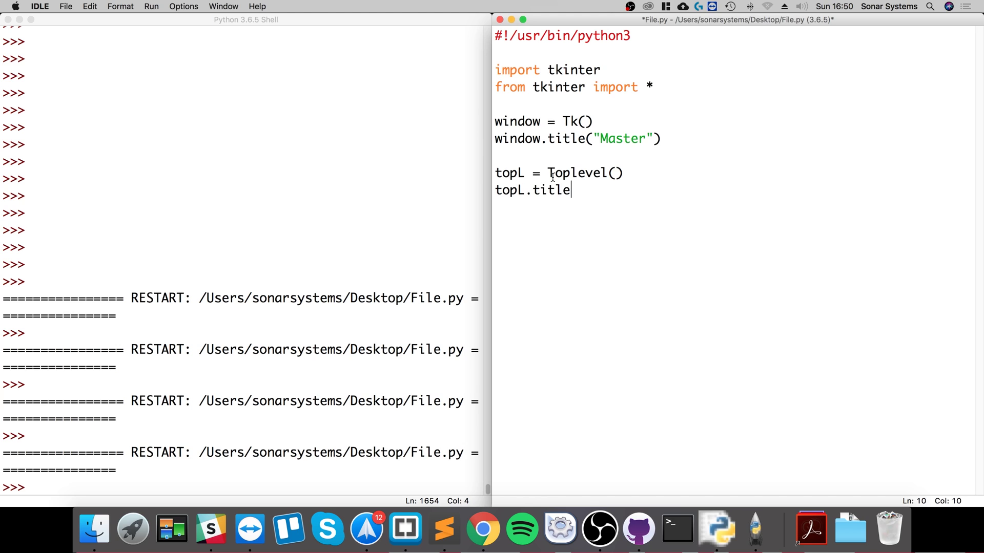
pyautogui.write('"')
pyautogui.write('(:')
pyautogui.press('BackSpace')
pyautogui.write('"Chi')
pyautogui.write('ld"l)')
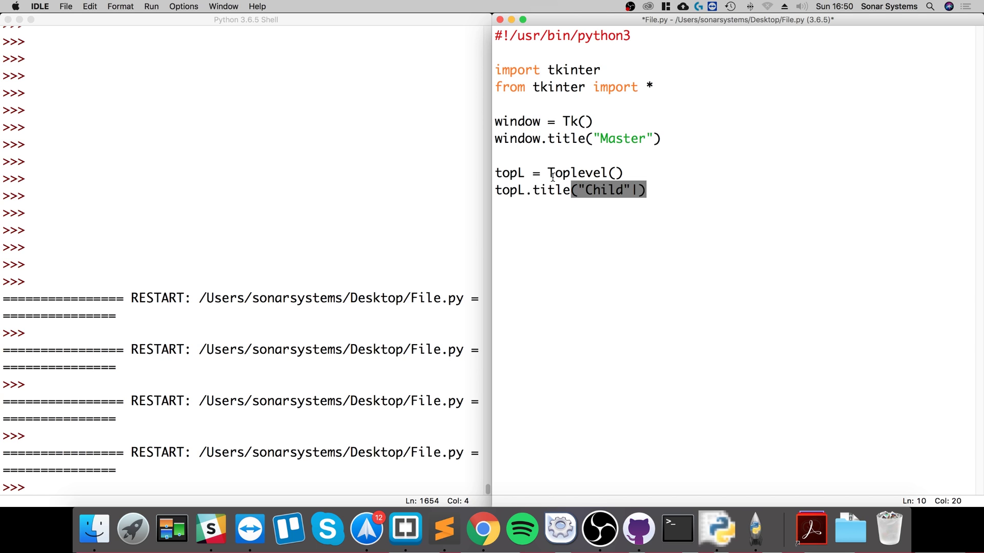
pyautogui.press('BackSpace')
pyautogui.press('BackSpace')
pyautogui.write('(')
pyautogui.press('BackSpace')
pyautogui.write(')')
# Add topL.mainloop(), then save and run the script with F5
pyautogui.press('Return')
pyautogui.write('topL')
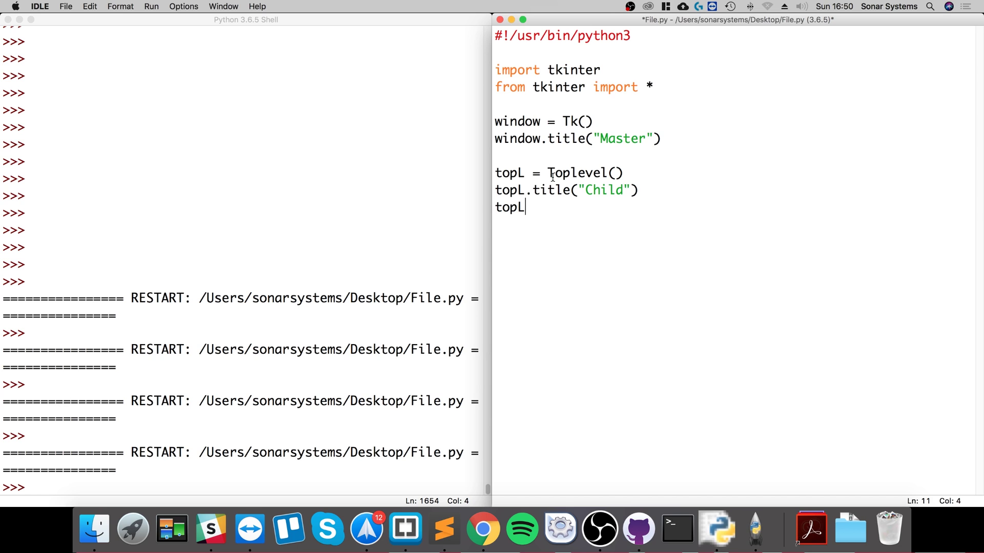
pyautogui.write('.mainloop')
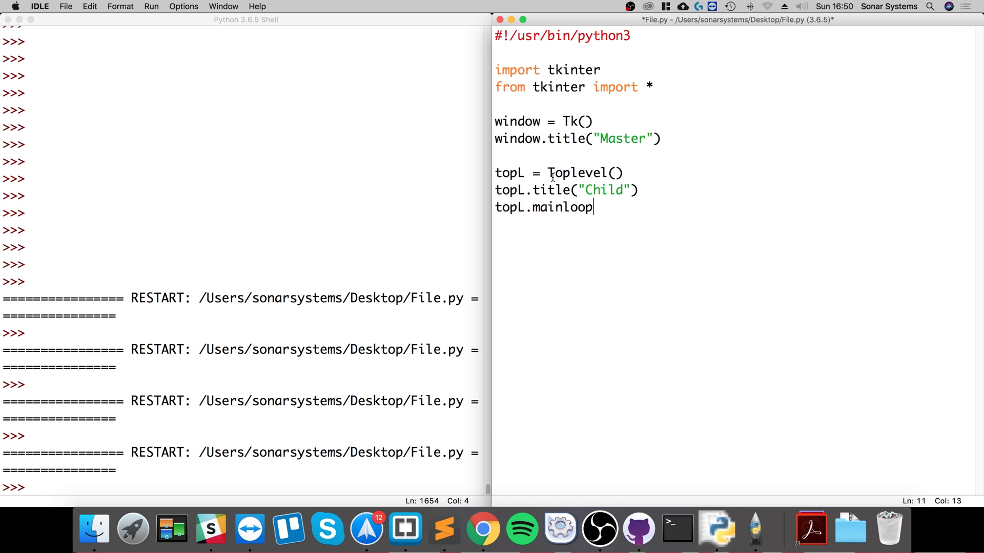
pyautogui.write(')')
pyautogui.press('BackSpace')
pyautogui.write('()')
pyautogui.press('F5')
pyautogui.press('Return')
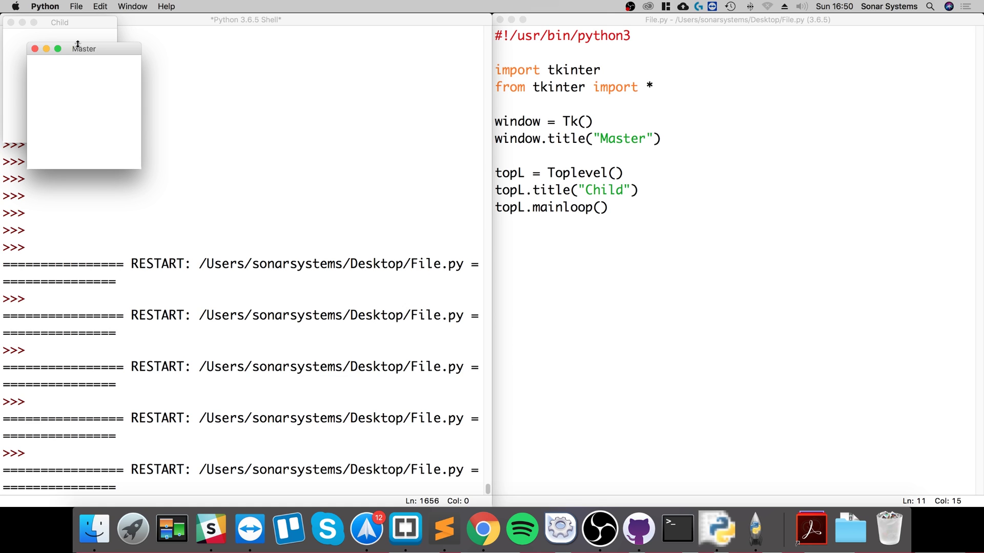
# Switch between the Master and Child windows, highlight the title-to-Toplevel code, and return to the shell
pyautogui.click(71, 30)
pyautogui.click(136, 90)
pyautogui.click(68, 24)
pyautogui.click(127, 83)
pyautogui.moveTo(623, 178); pyautogui.dragTo(585, 142)
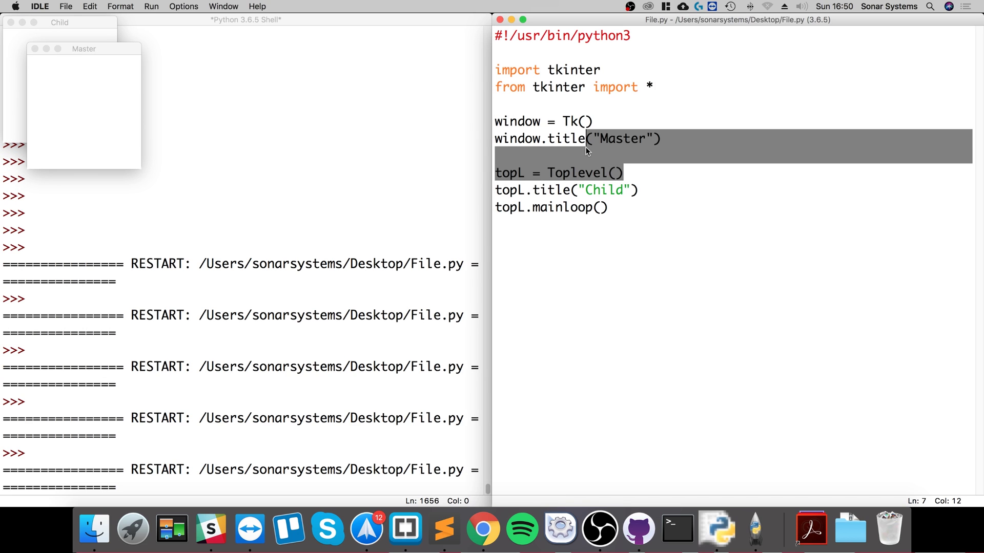
pyautogui.click(71, 67)
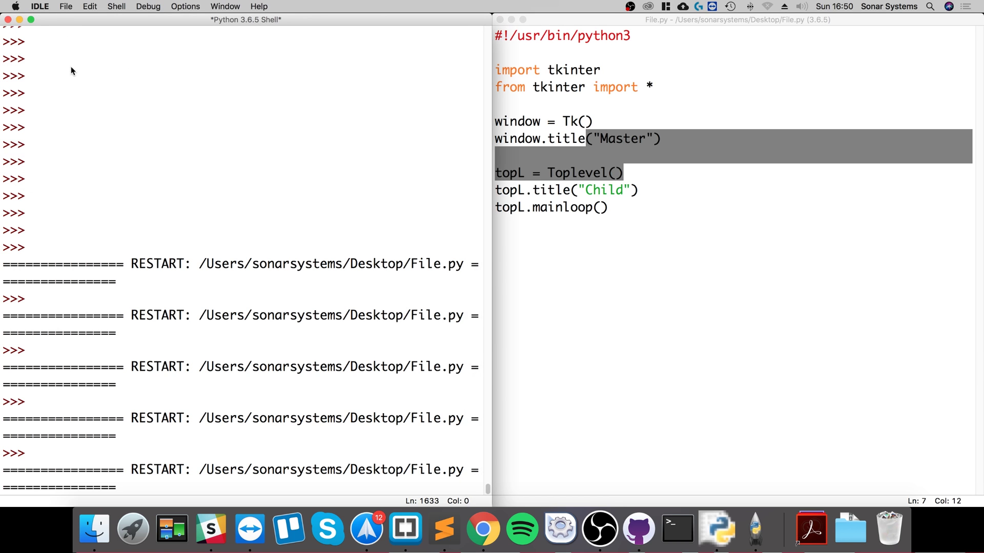
# Bring up Master and Child via Mission Control, then close both windows
pyautogui.hotkey('ctrl', 'Up')
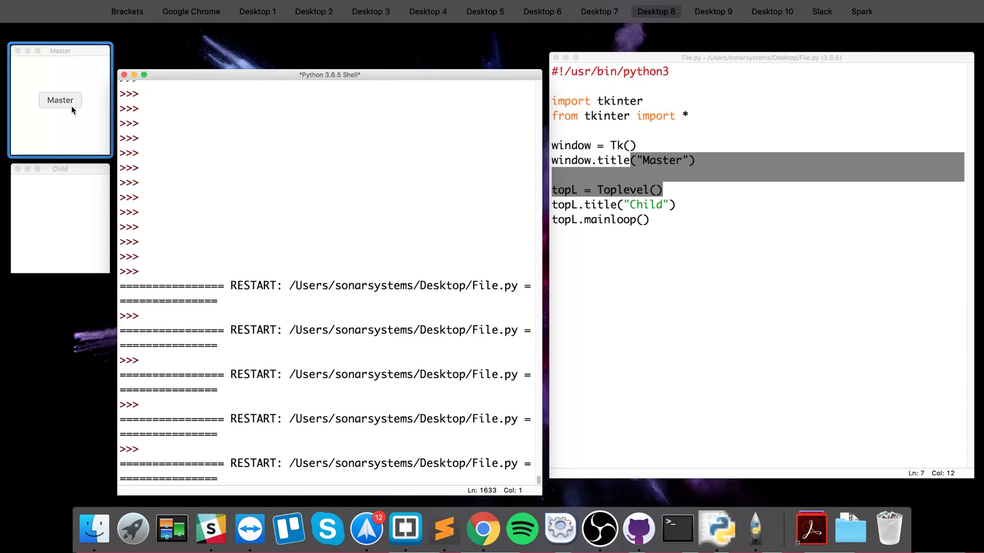
pyautogui.click(71, 106)
pyautogui.hotkey('ctrl', 'Up')
pyautogui.click(57, 123)
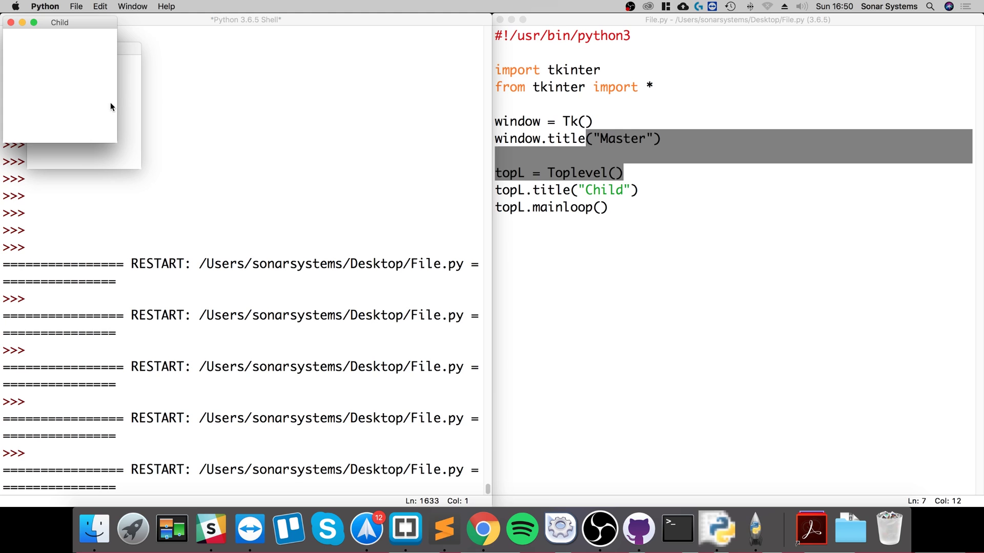
pyautogui.click(10, 23)
pyautogui.click(34, 44)
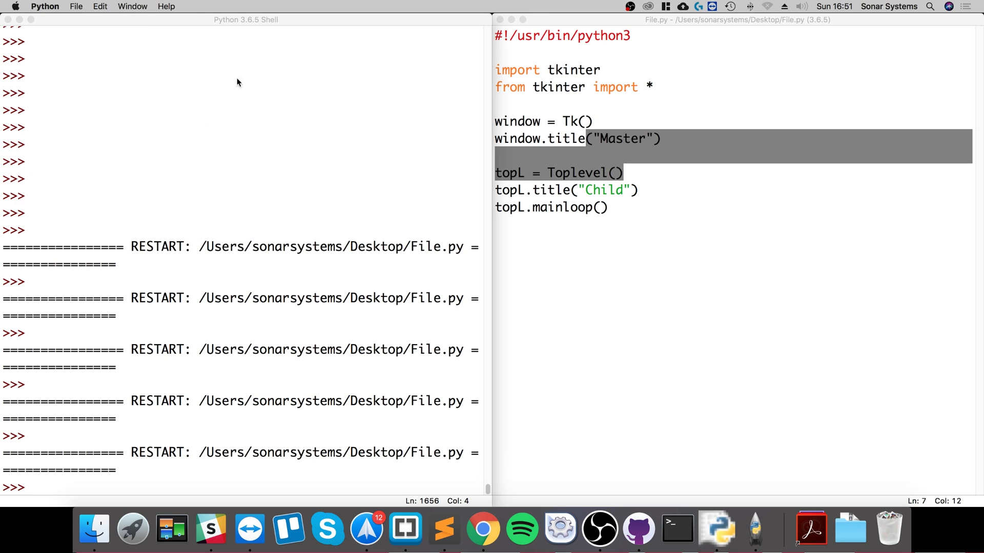
pyautogui.click(618, 139)
pyautogui.press('F5')
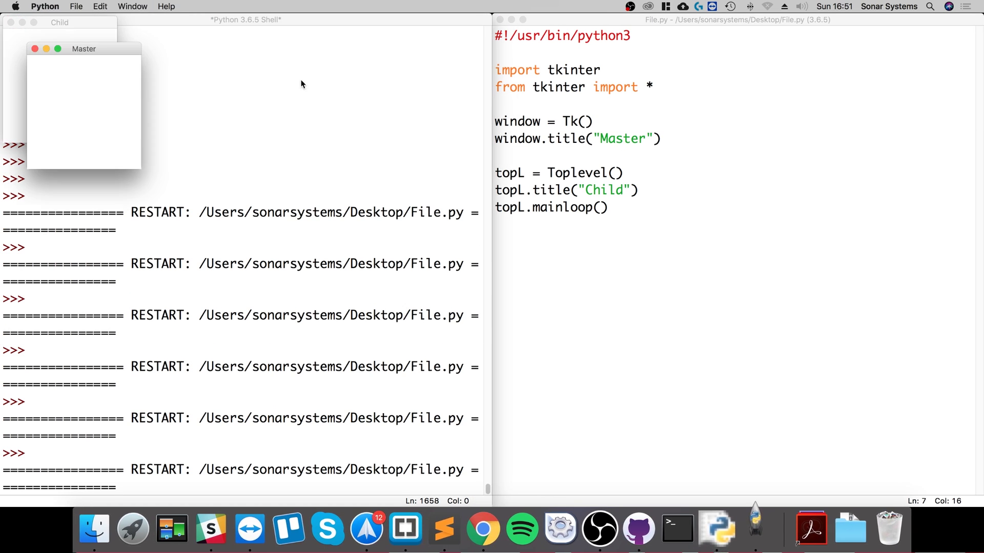
pyautogui.click(11, 22)
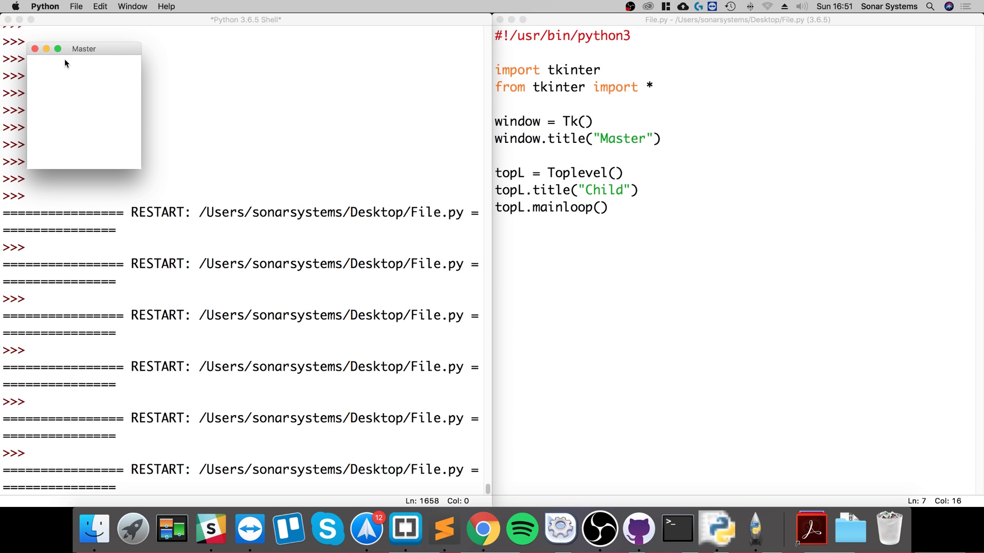
pyautogui.click(35, 50)
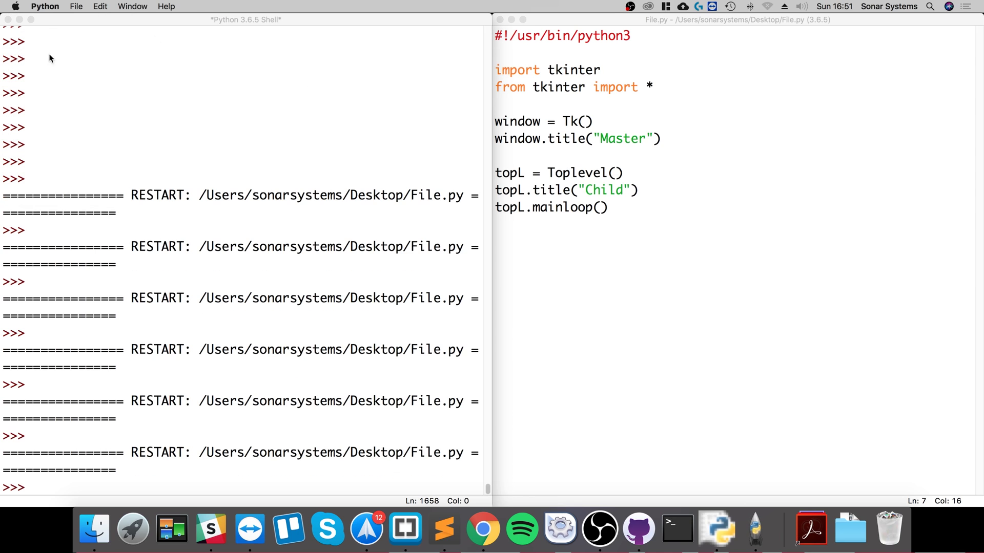
pyautogui.click(907, 232)
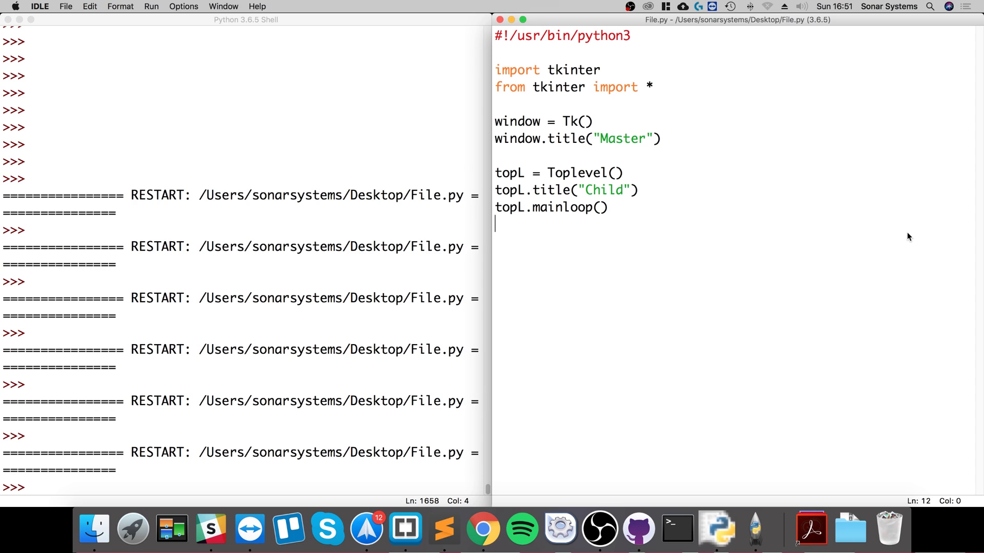